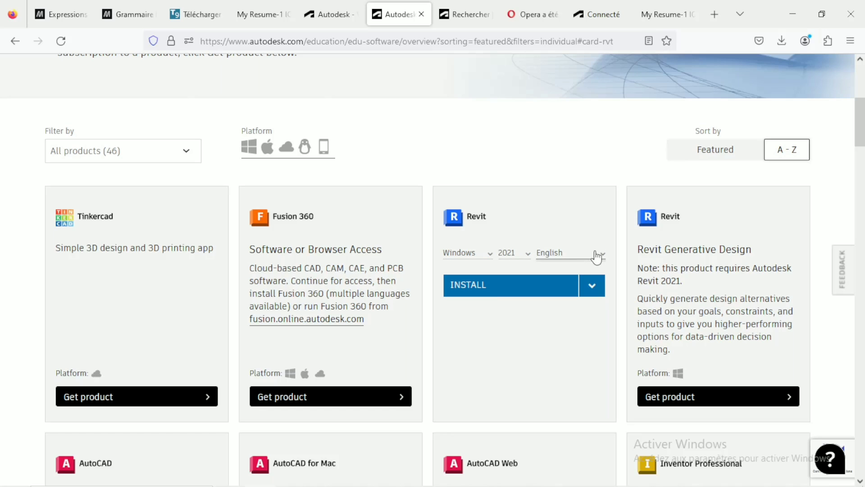
# Step: Choose Français as the download language on the Revit 2021 card
pyautogui.click(594, 253)
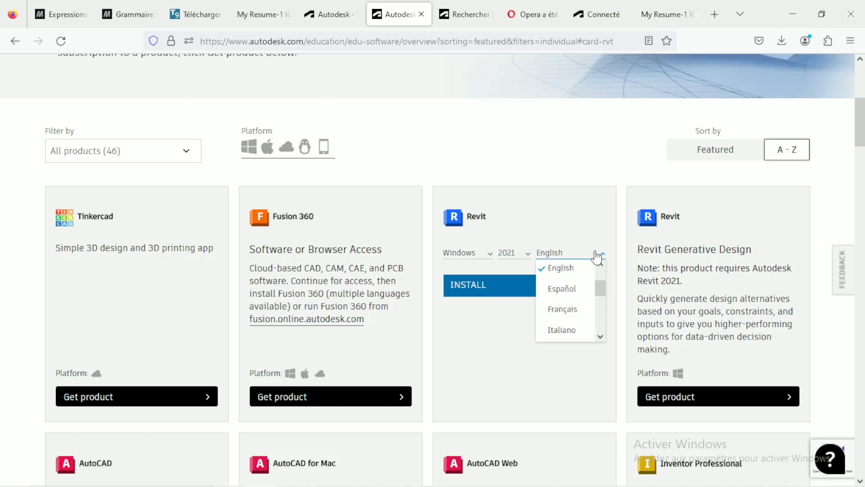
pyautogui.click(564, 310)
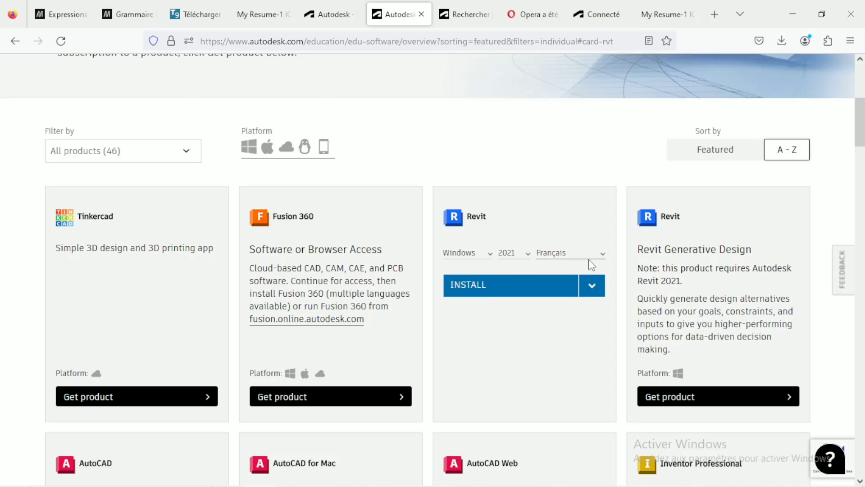
# Step: Run the downloaded Revit_2021 setup webinstall file from Firefox's downloads list
pyautogui.click(783, 41)
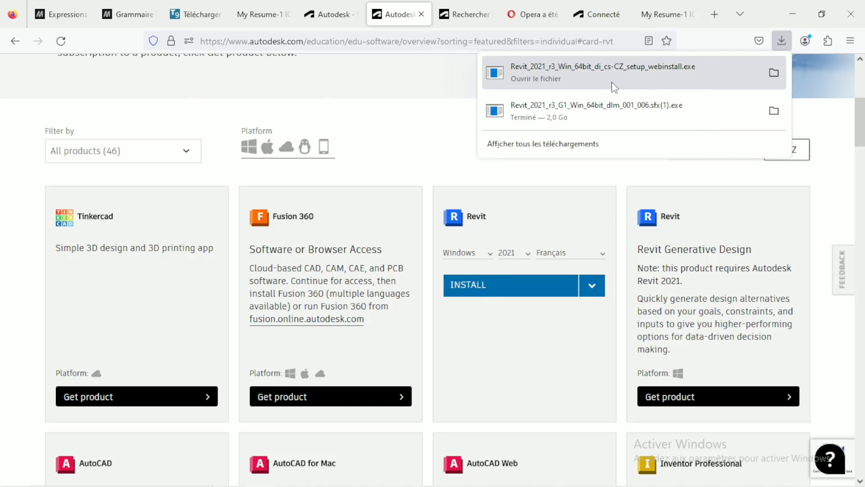
pyautogui.click(497, 75)
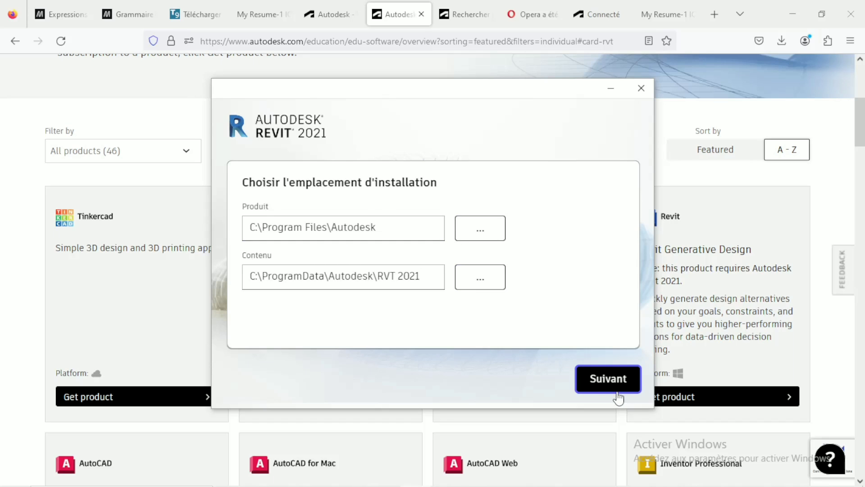
# Step: Keep the default install paths, add US English Base Families and Medium Image material library, and install
pyautogui.click(609, 382)
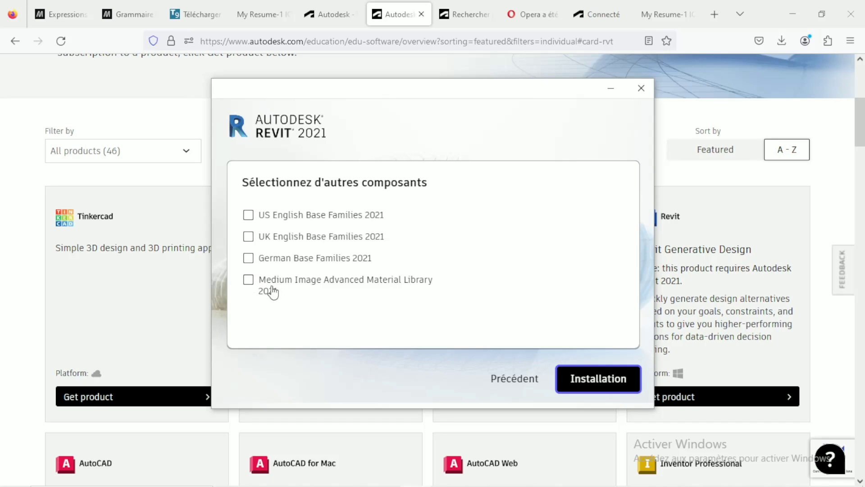
pyautogui.click(248, 283)
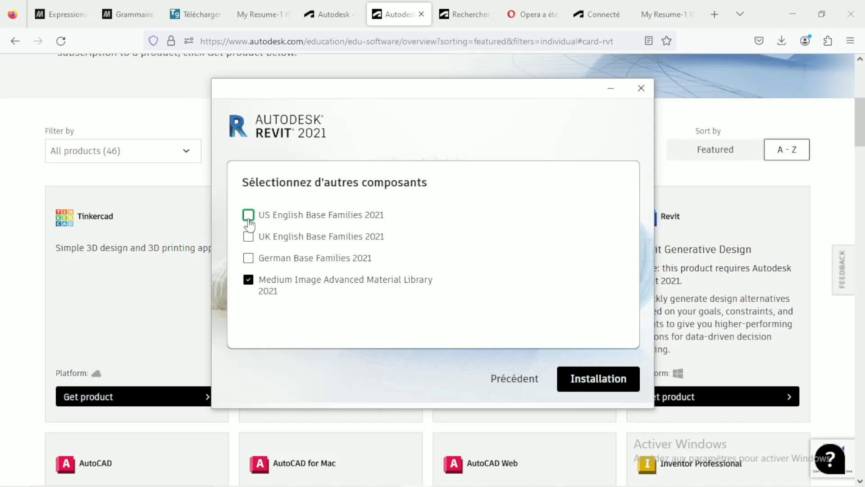
pyautogui.click(249, 215)
pyautogui.click(593, 384)
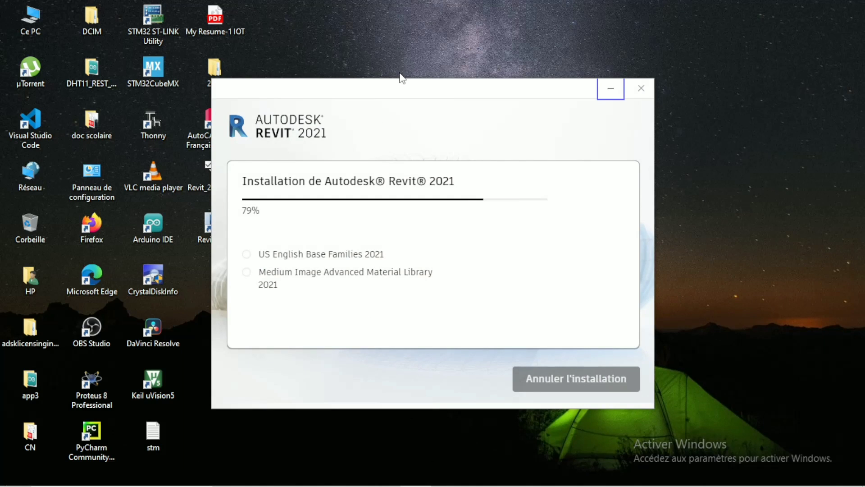
# Step: Move the installer window aside and wait for the installation to reach 95%
pyautogui.moveTo(397, 88); pyautogui.dragTo(457, 91)
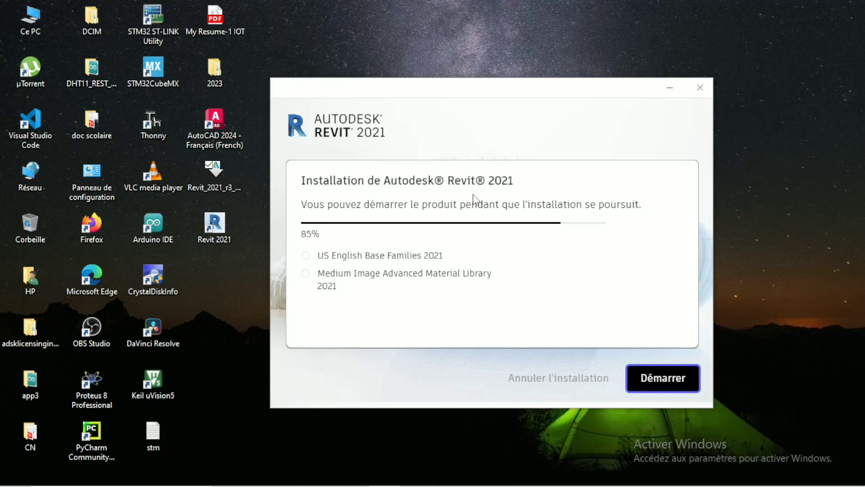
pyautogui.press('Tab')
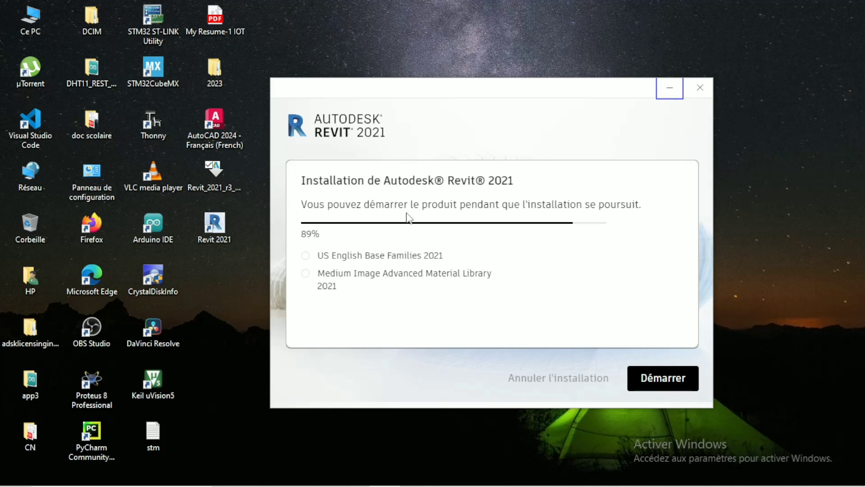
pyautogui.click(696, 474)
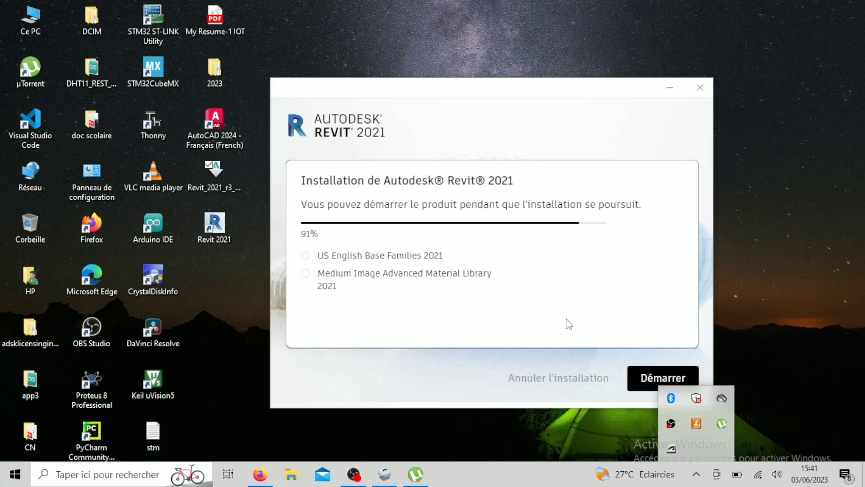
pyautogui.click(567, 319)
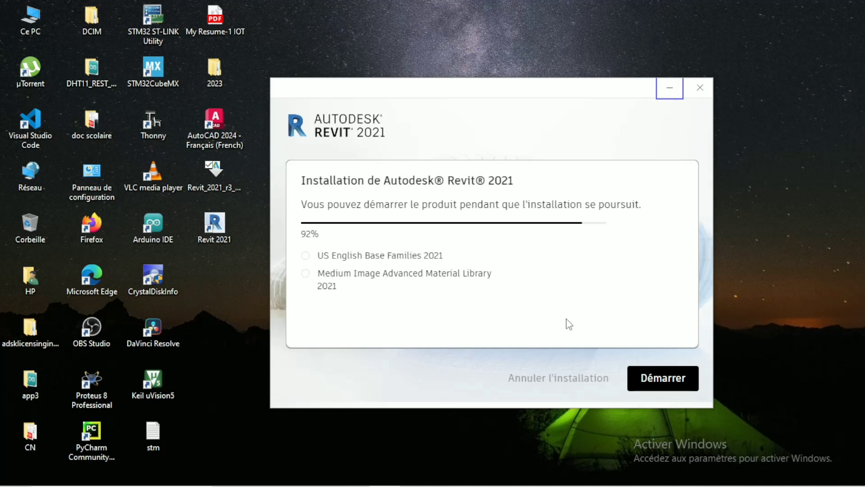
pyautogui.click(742, 476)
pyautogui.click(474, 334)
# Step: Pick 'Connectez-vous avec votre ID Autodesk' on the C'est parti! licensing screen
pyautogui.click(717, 477)
pyautogui.click(420, 372)
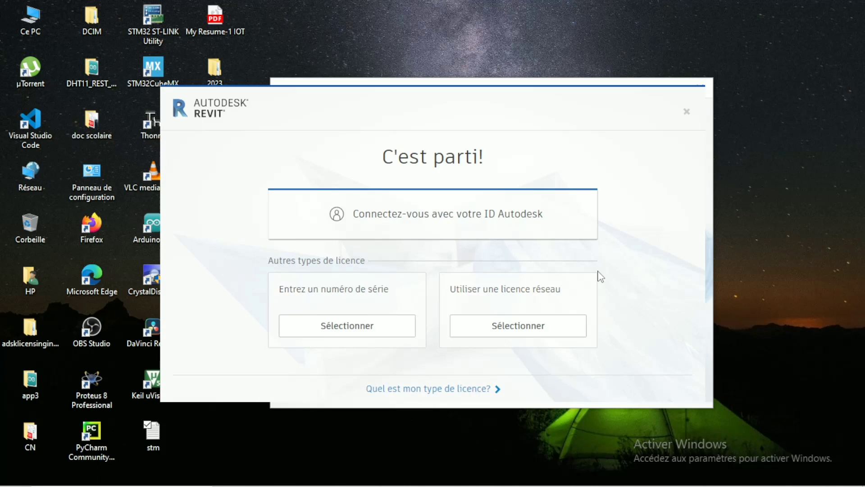
pyautogui.click(515, 212)
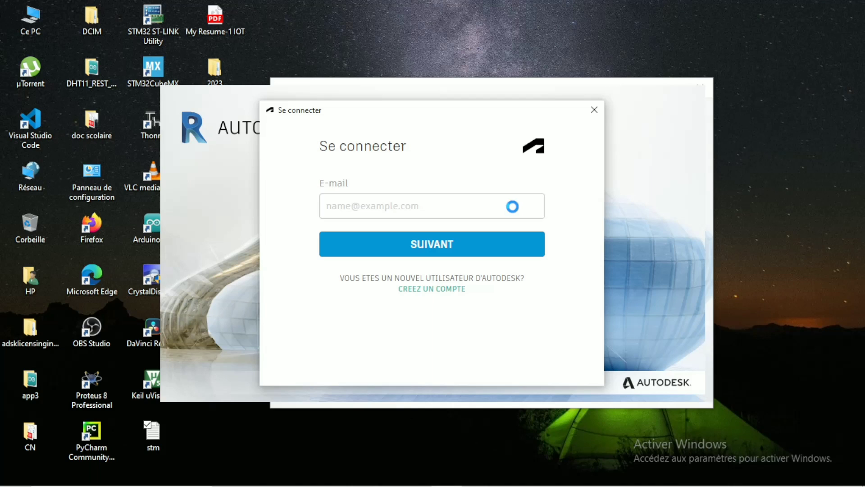
# Step: Sign in with the Autodesk account e-mail and the pasted account password
pyautogui.click(464, 209)
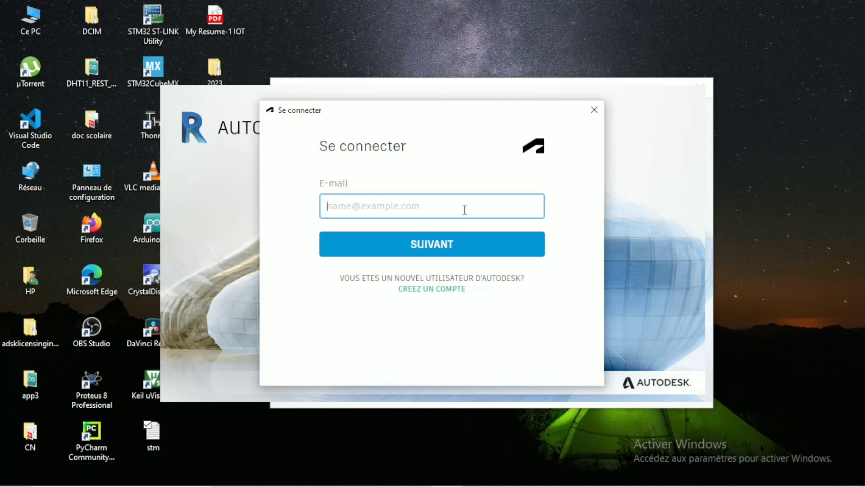
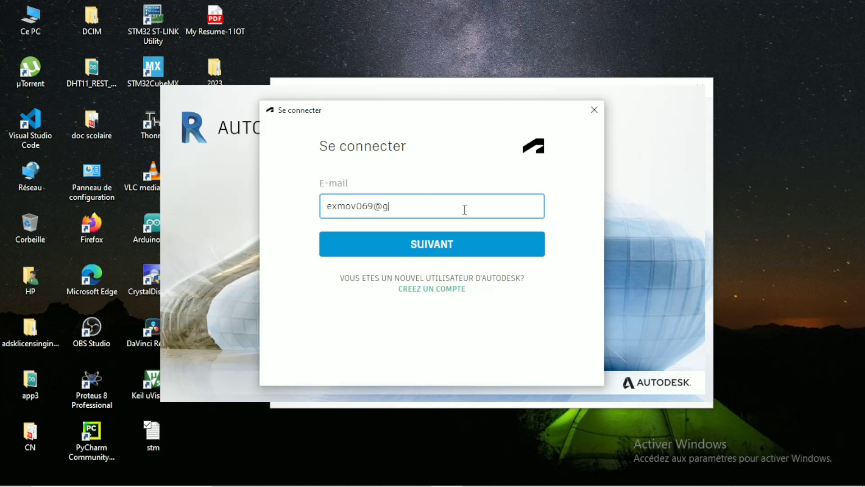
pyautogui.click(448, 245)
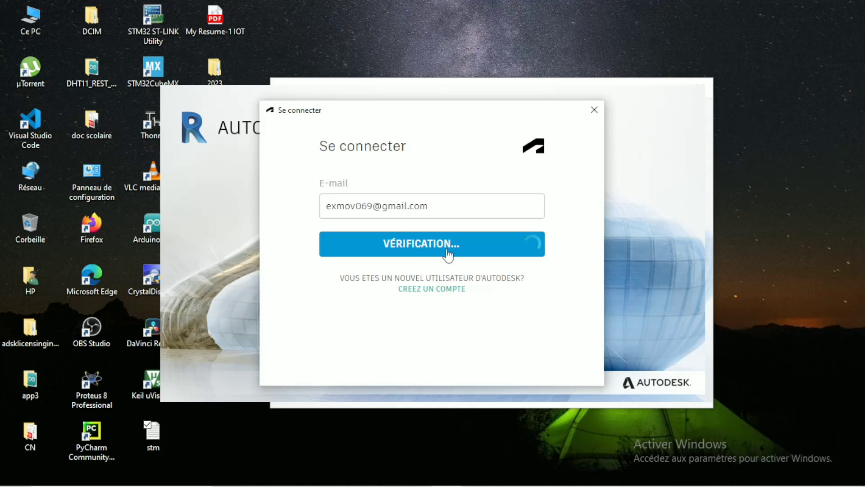
pyautogui.hotkey('ctrl', 'v')
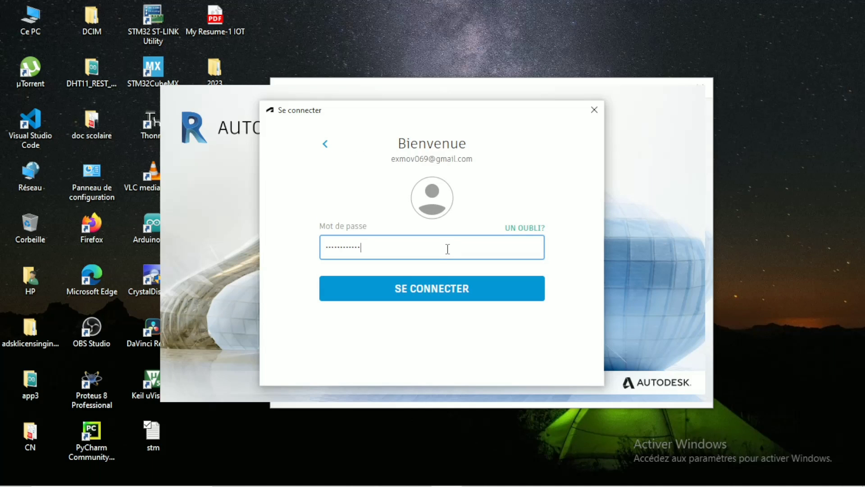
pyautogui.click(432, 297)
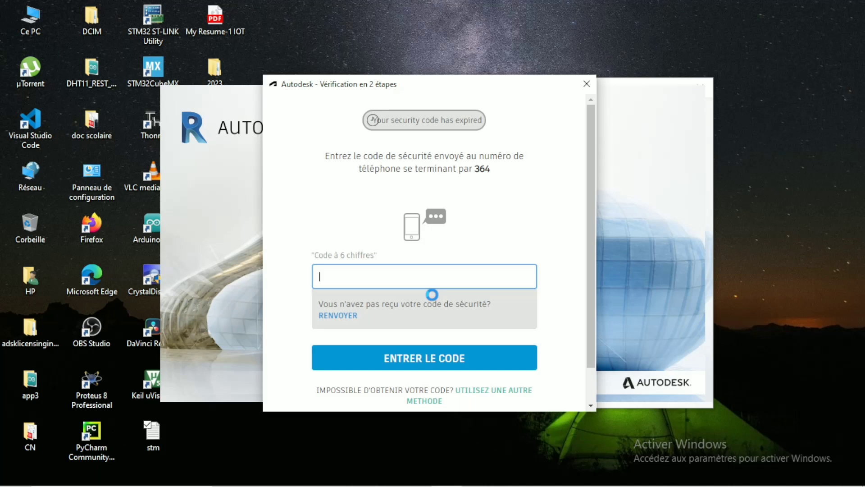
# Step: Have the security code sent by e-mail and enter the 6-digit code to finish sign-in
pyautogui.click(436, 405)
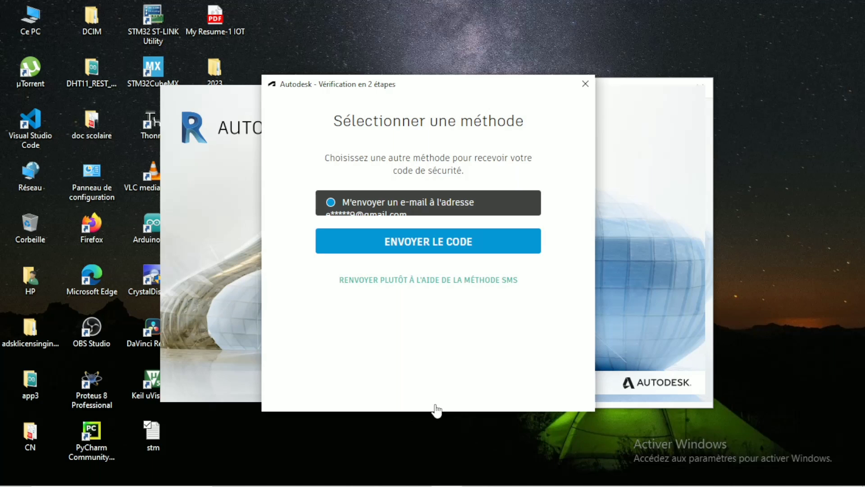
pyautogui.click(495, 247)
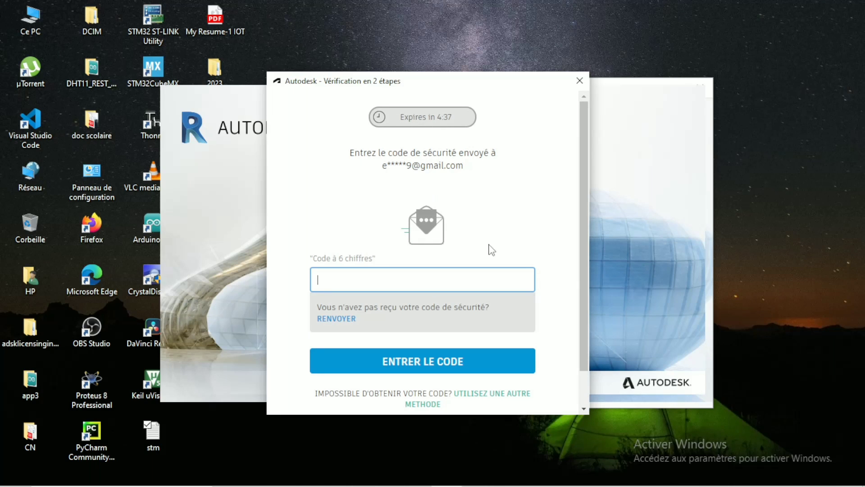
pyautogui.press('Return')
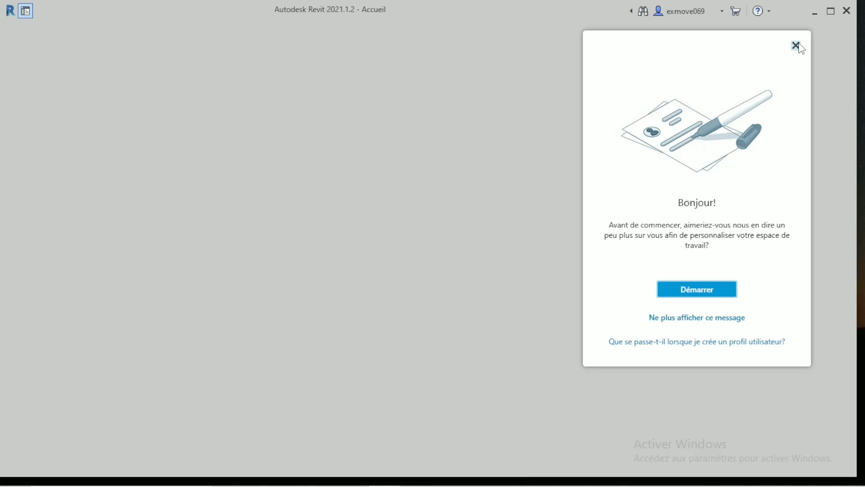
# Step: Close the Bonjour! prompt and create a new project via Modèles > Nouveau with default settings
pyautogui.click(797, 45)
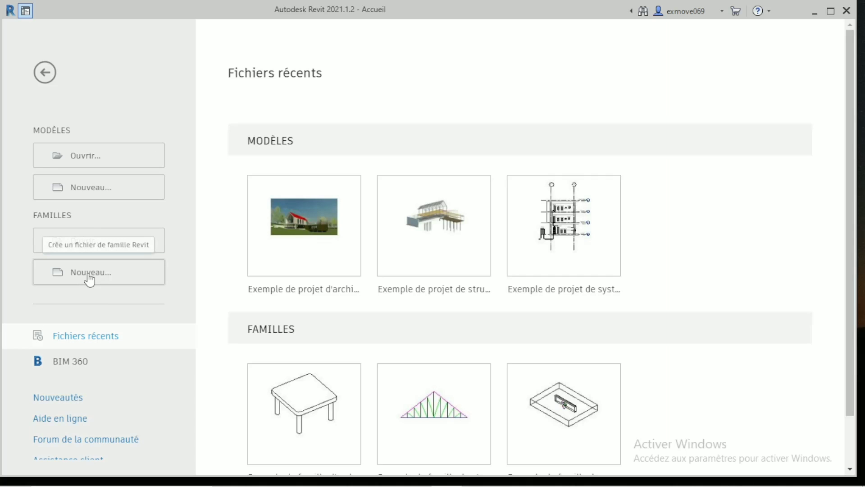
pyautogui.click(87, 189)
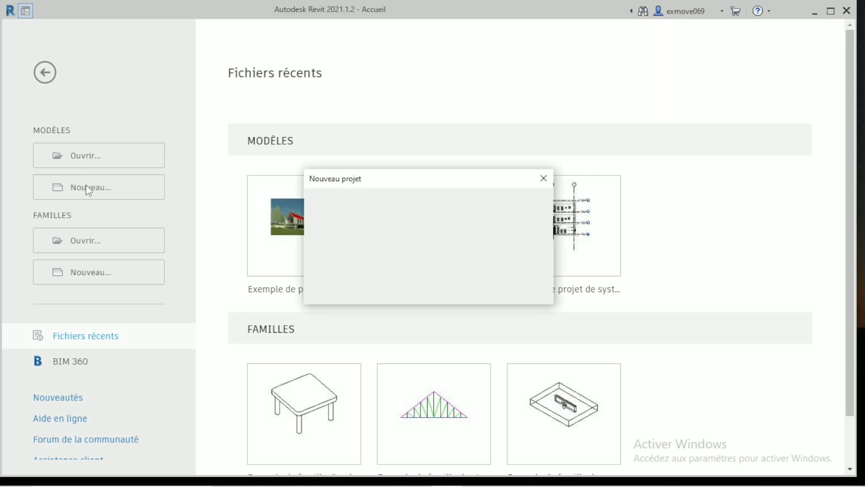
pyautogui.click(398, 291)
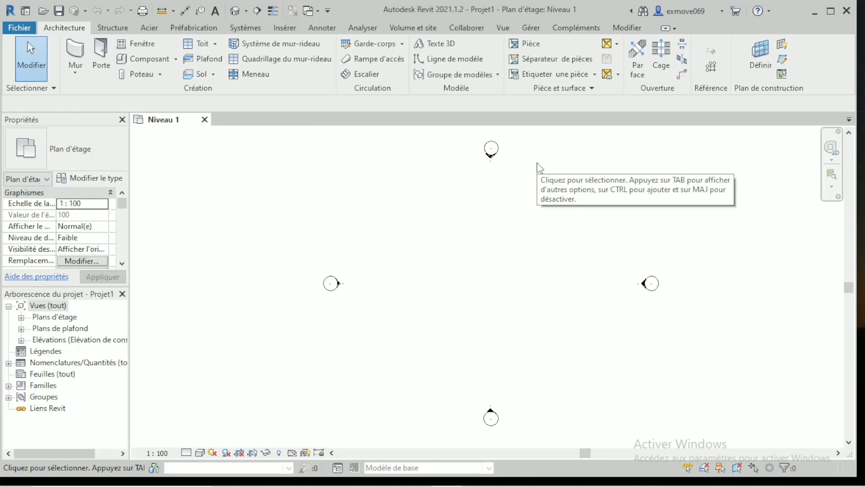
# Step: Choose Mur architectural from the Mur dropdown on the Architecture tab
pyautogui.click(80, 77)
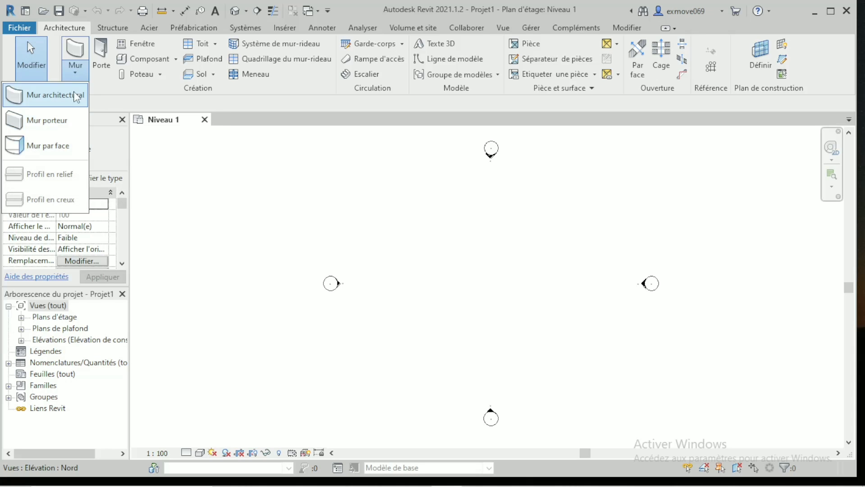
pyautogui.click(67, 94)
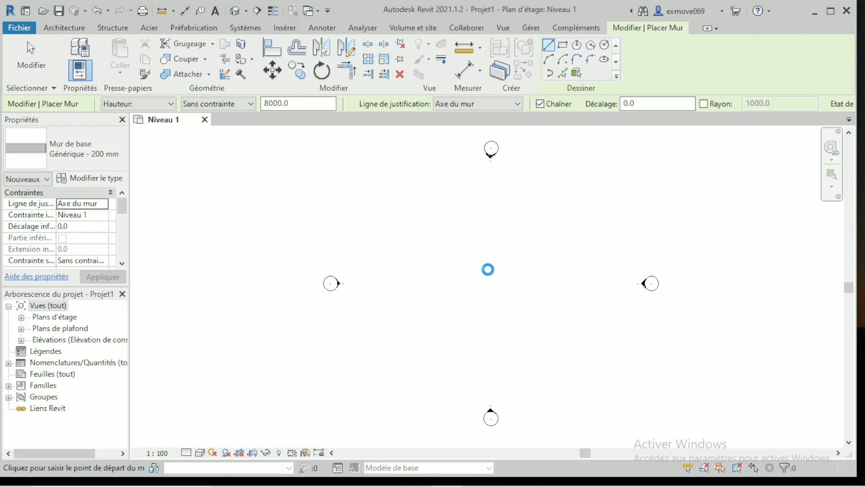
# Step: Draw four chained Générique - 200 mm walls forming a closed rectangle of about 9700 × 8100 mm
pyautogui.click(475, 249)
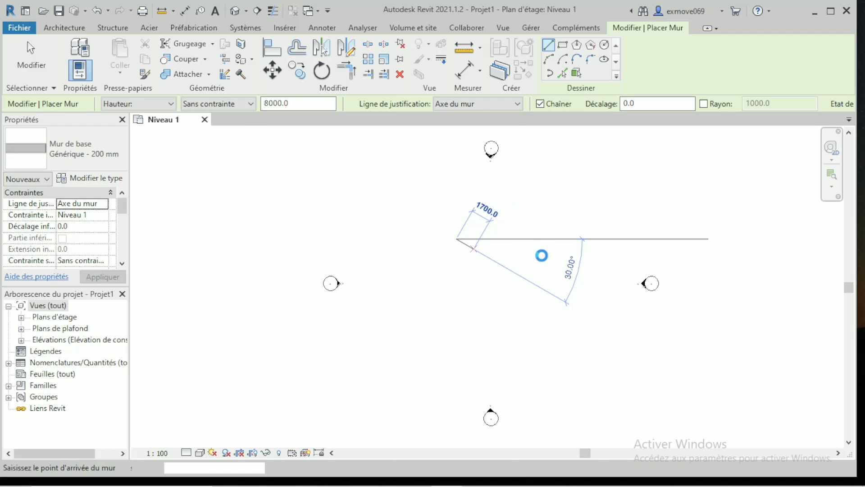
pyautogui.click(574, 234)
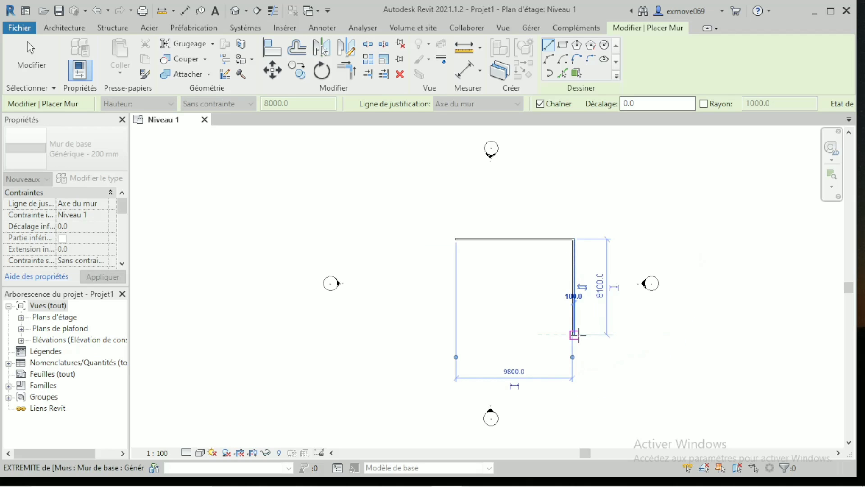
pyautogui.click(574, 334)
pyautogui.click(456, 335)
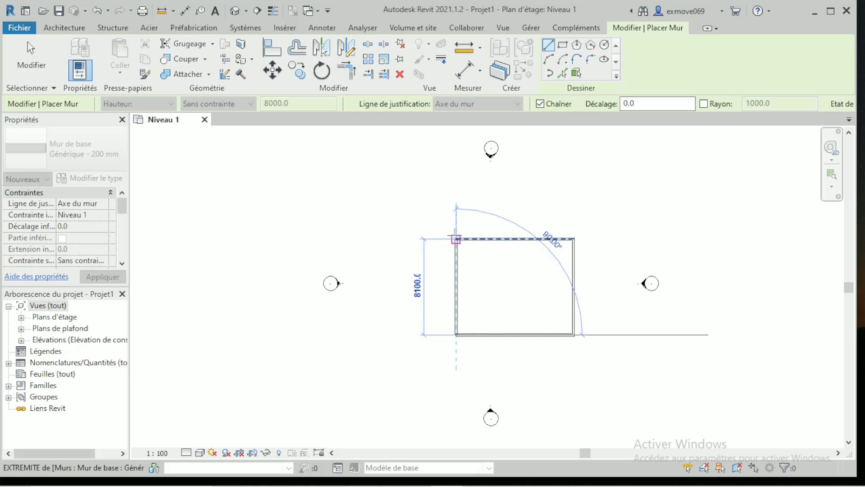
pyautogui.click(456, 239)
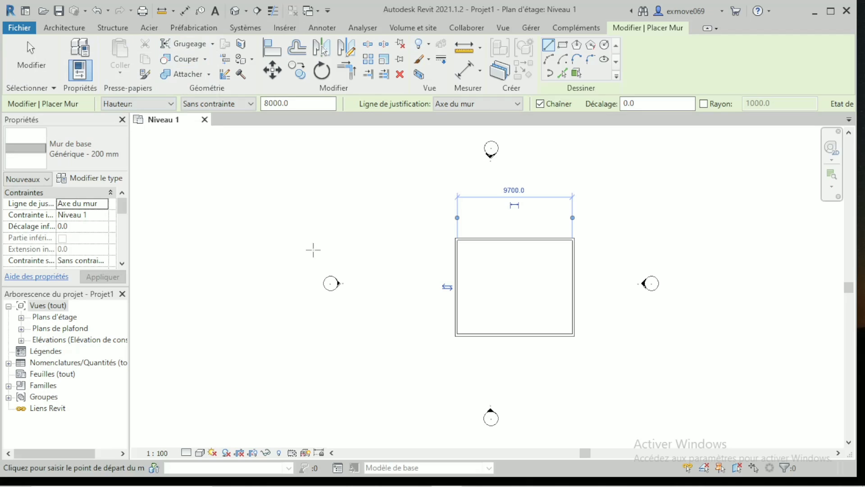
pyautogui.press('f')
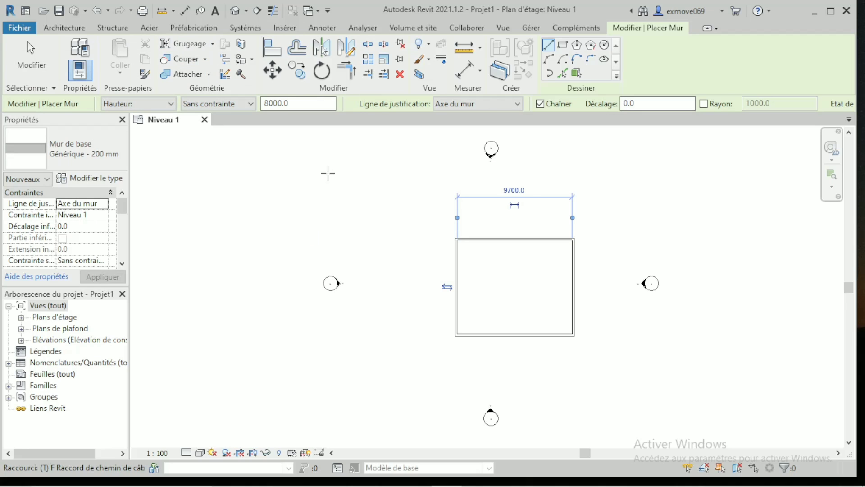